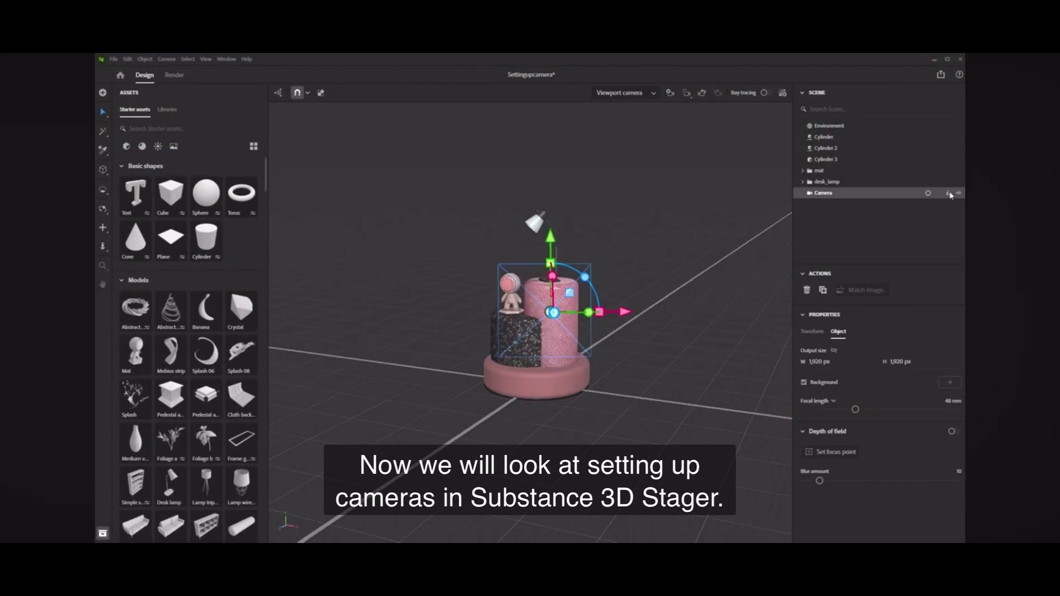
- Lock and unlock the camera, then view through it and orbit closer to the cake
click(949, 192)
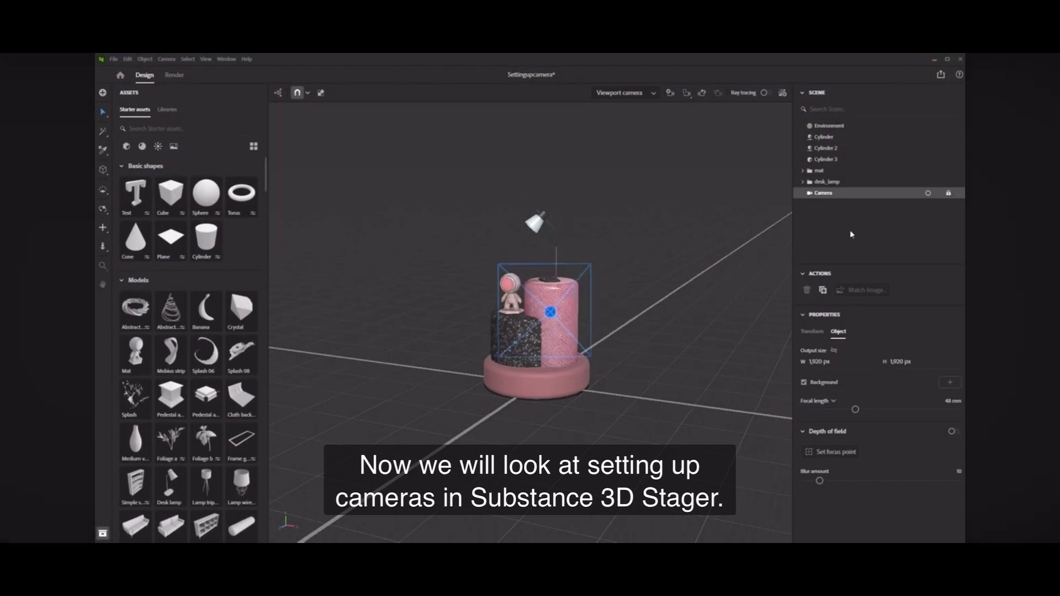
click(949, 192)
click(928, 193)
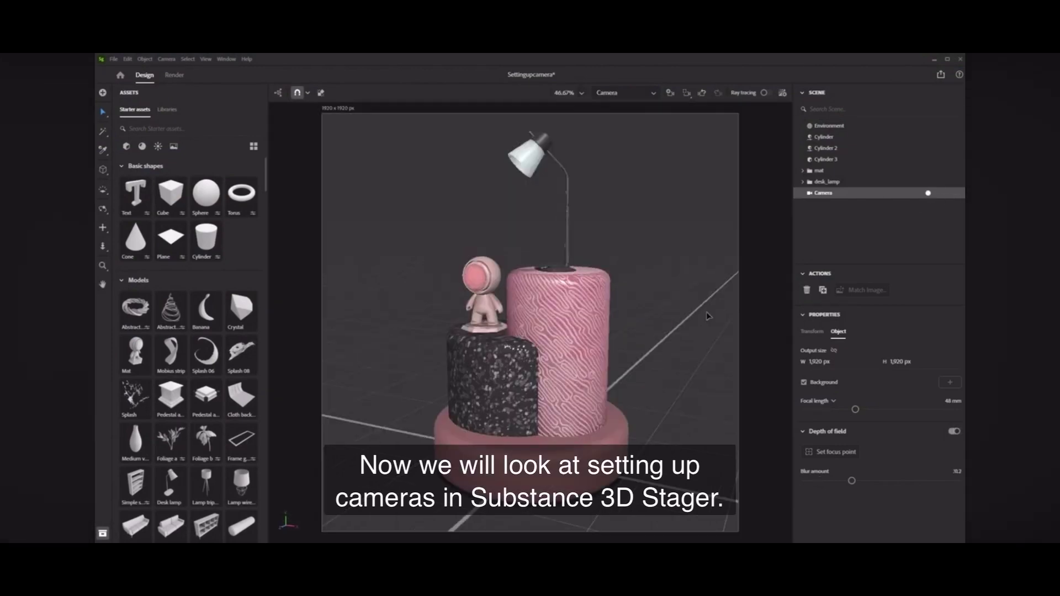
drag(642, 385, 670, 311)
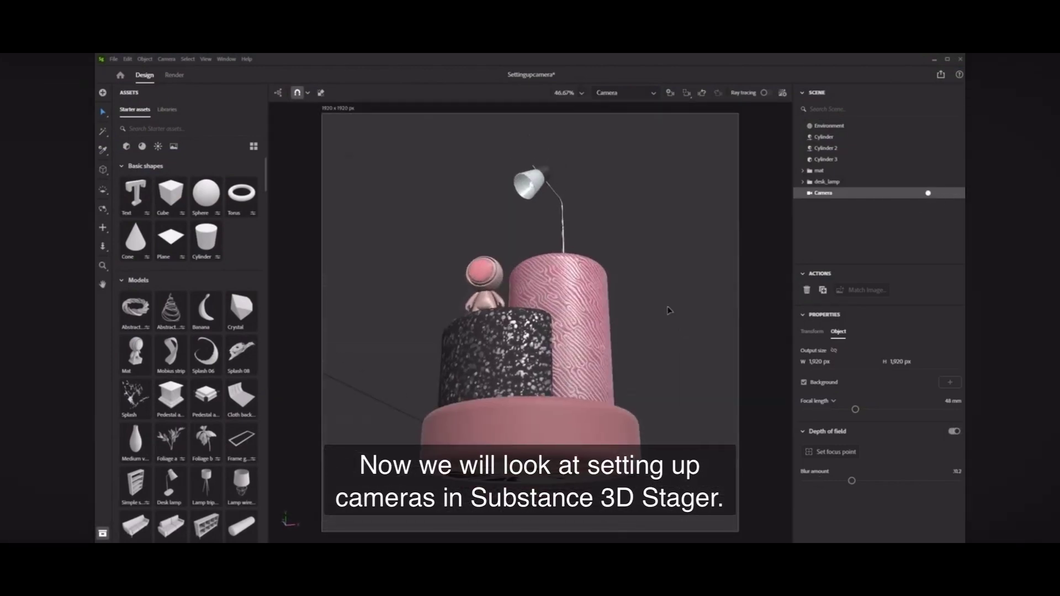
click(701, 95)
- Add Camera 2 and Camera 3 with 1080 output height, then return to the free viewport
click(671, 94)
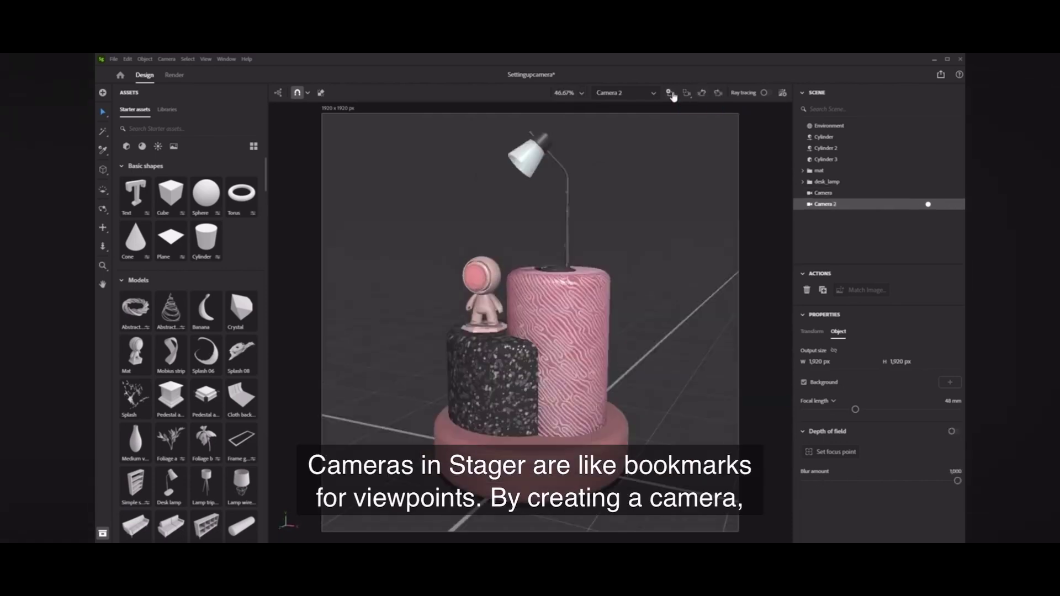
drag(685, 251, 669, 185)
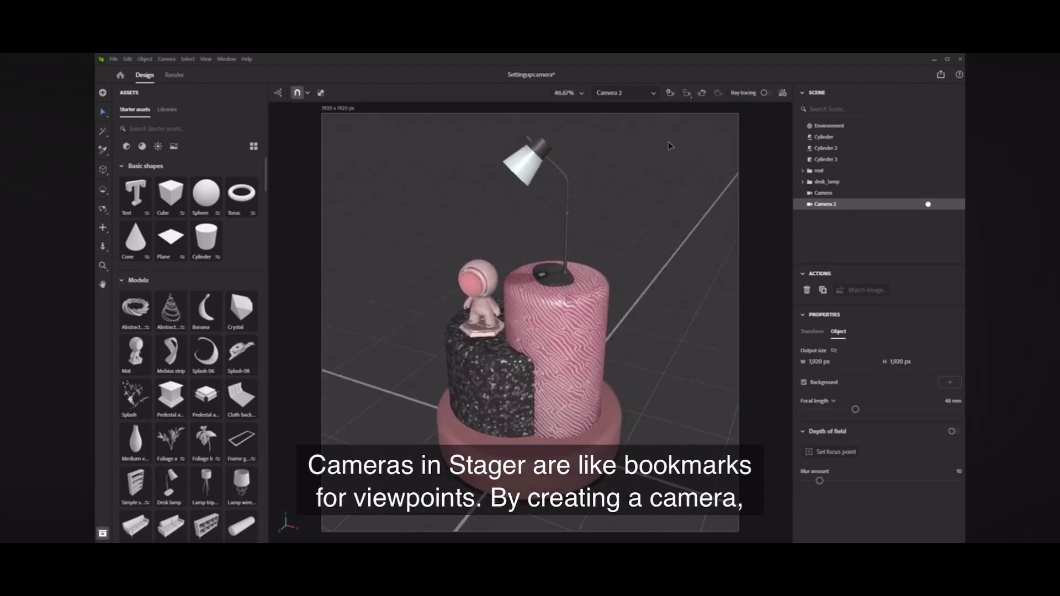
click(670, 93)
click(897, 363)
text(1080)
key(Return)
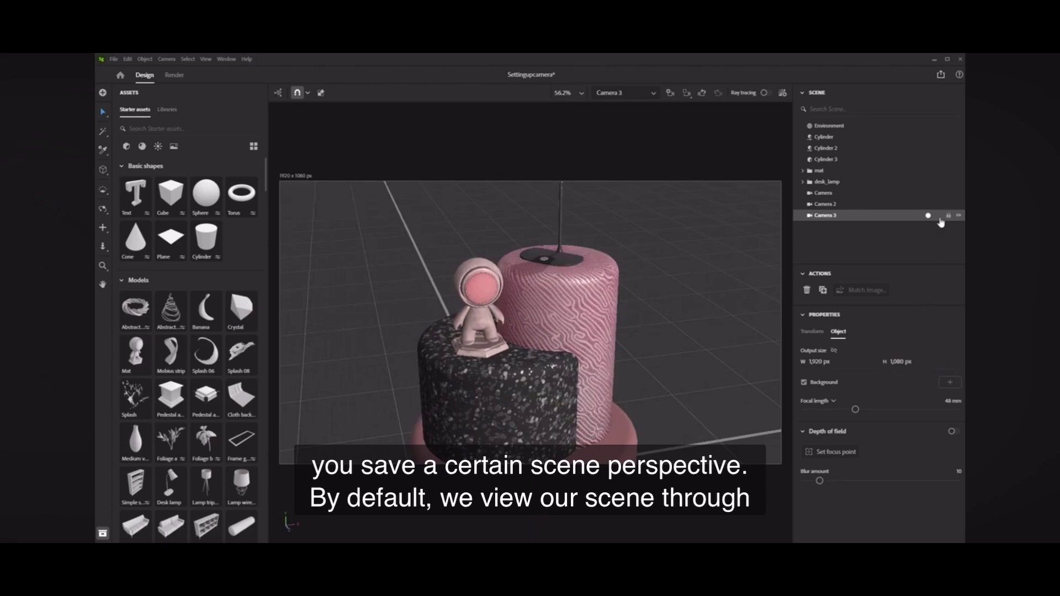
click(928, 193)
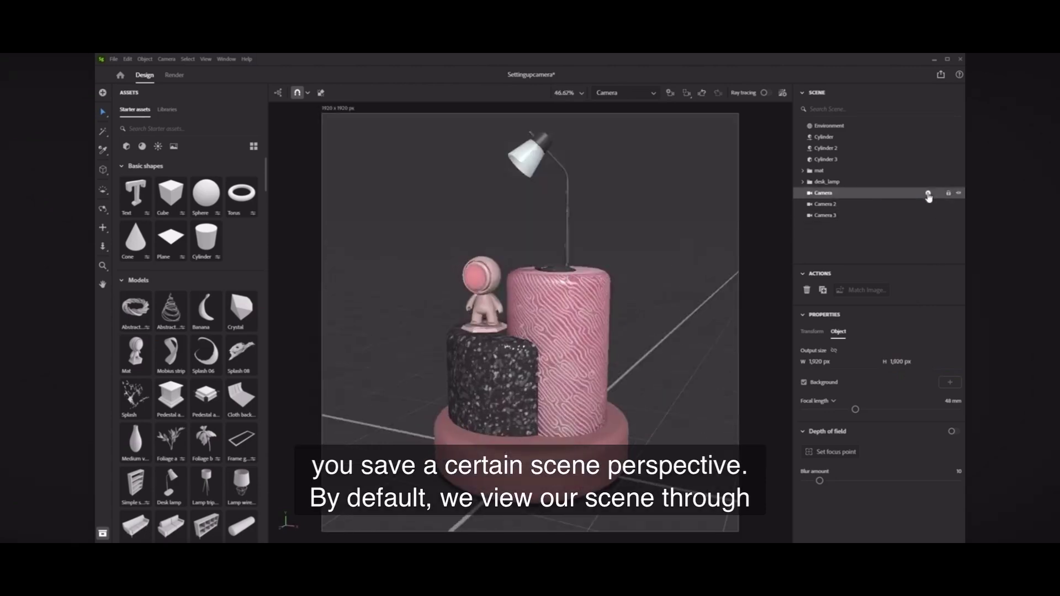
right_drag(665, 118, 675, 440)
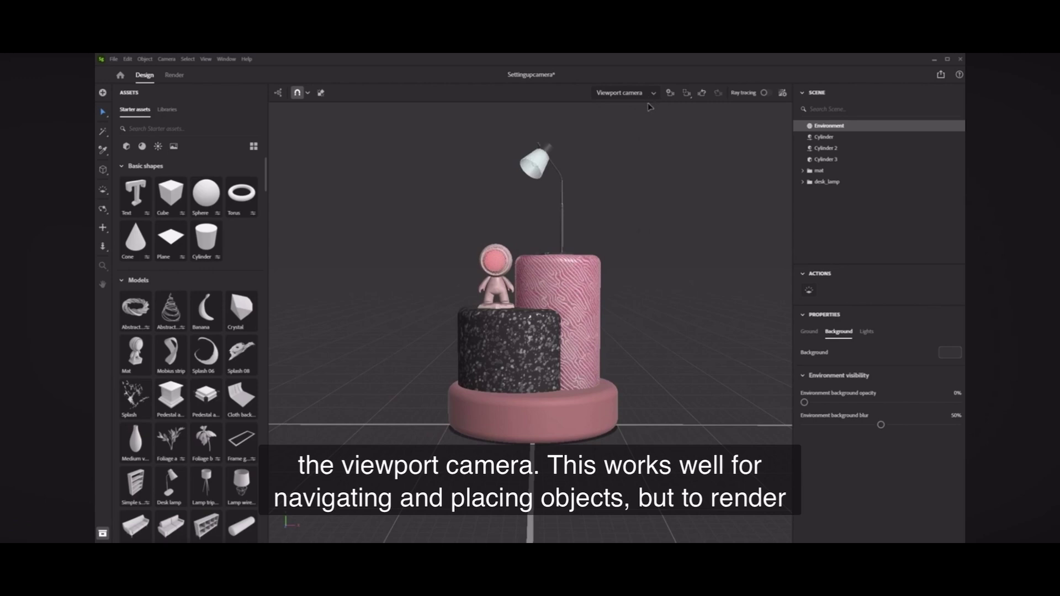
- Add a new camera from the orbited view with its output height set to 1920 px
middle_drag(686, 330, 640, 356)
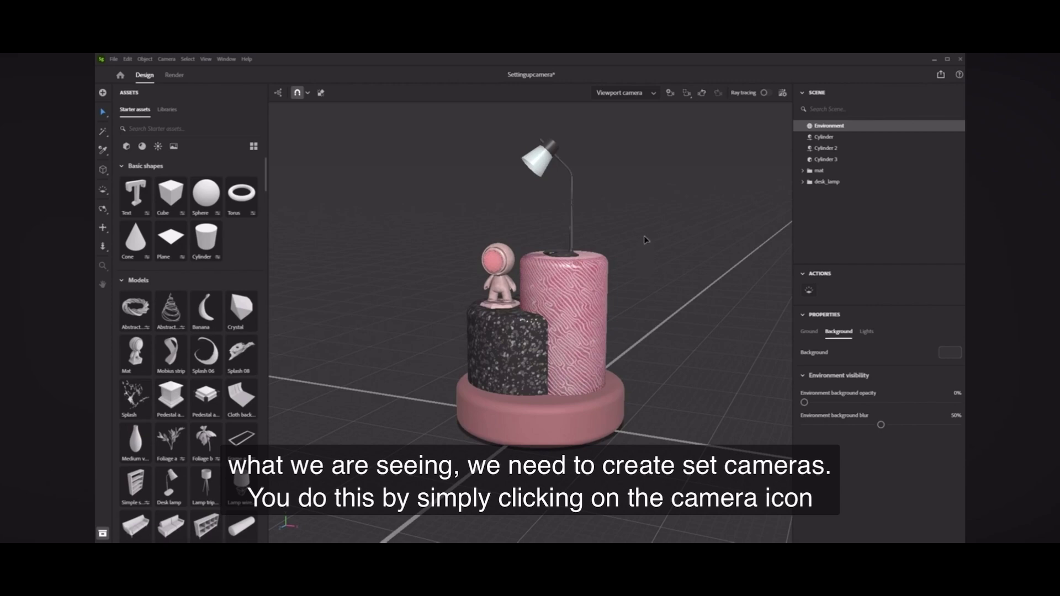
click(670, 94)
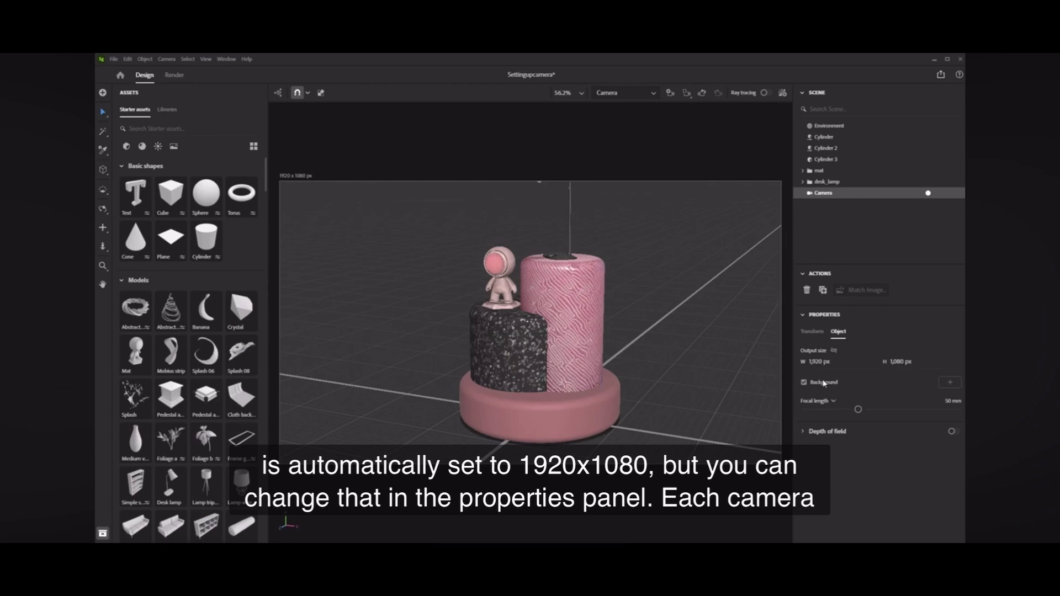
click(902, 363)
text(1920)
key(Return)
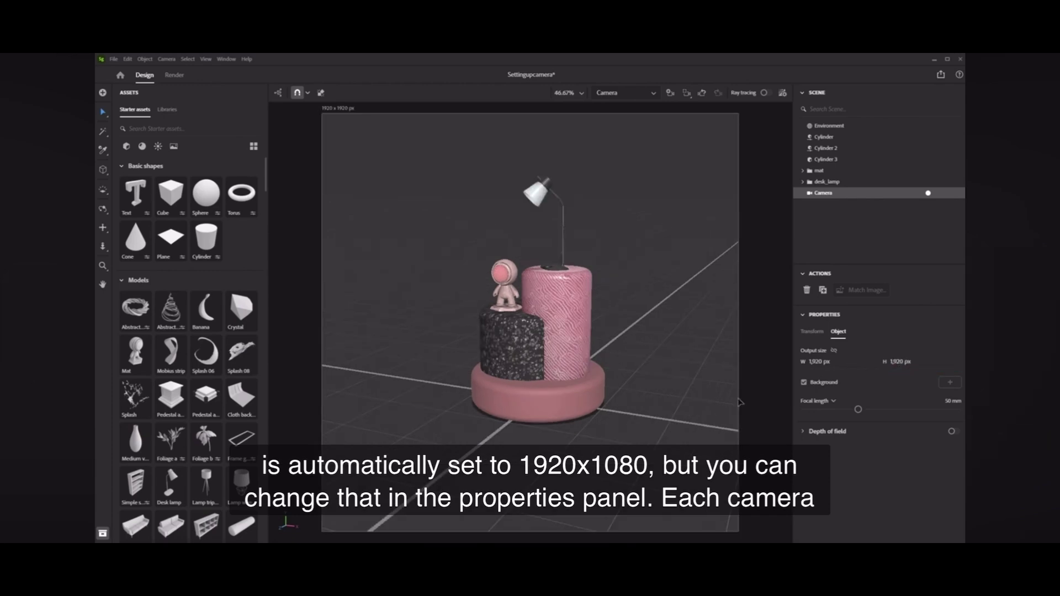
mouse_move(690, 424)
middle_down()
mouse_move(679, 404)
mouse_move(688, 416)
middle_up()
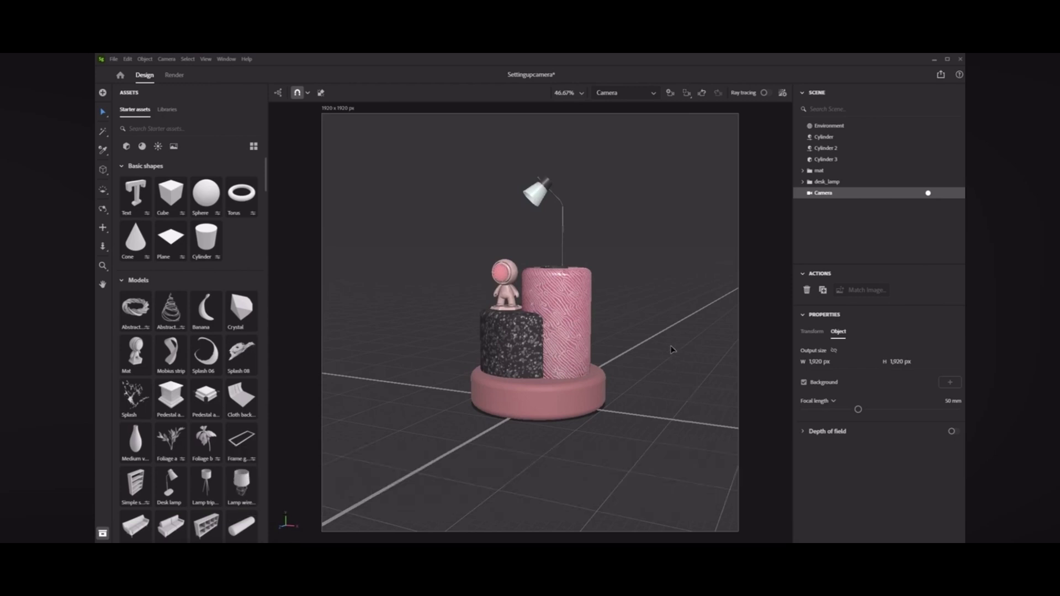
- Zoom the camera in and re-angle it to frame the astronaut and the whole desk lamp
scroll(672, 349, up, 3)
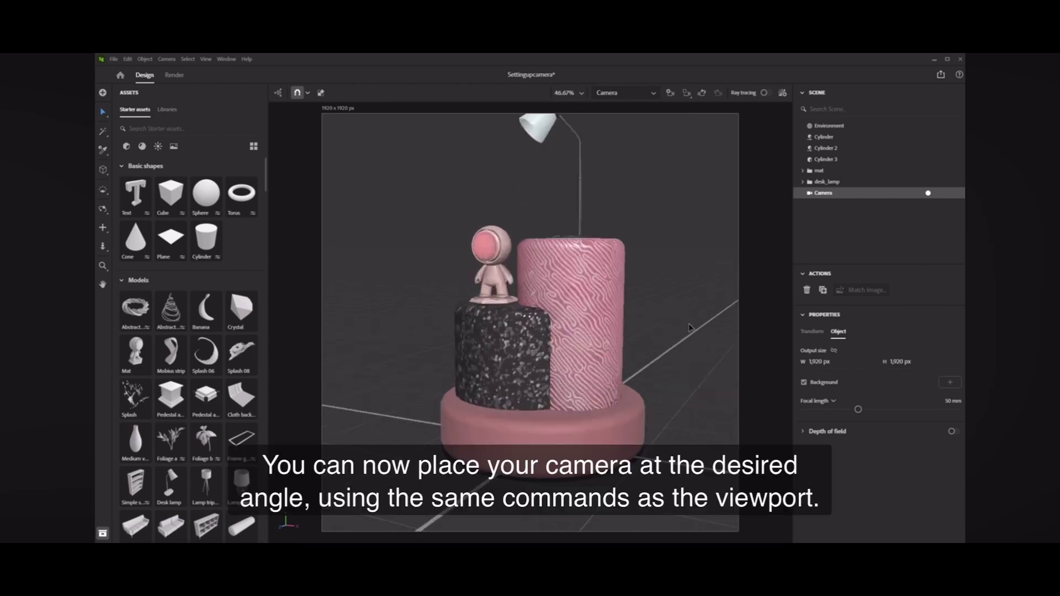
middle_drag(694, 324, 678, 364)
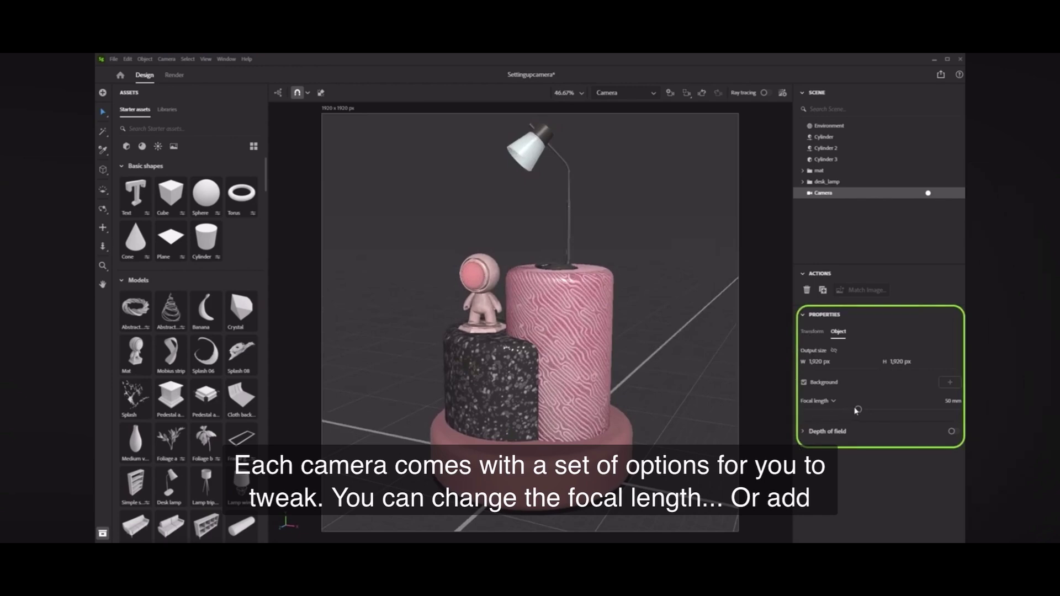
- Lengthen the focal length and focus depth of field on the astronaut's visor with stronger blur
mouse_move(861, 410)
mouse_down()
mouse_move(893, 411)
mouse_move(856, 412)
mouse_up()
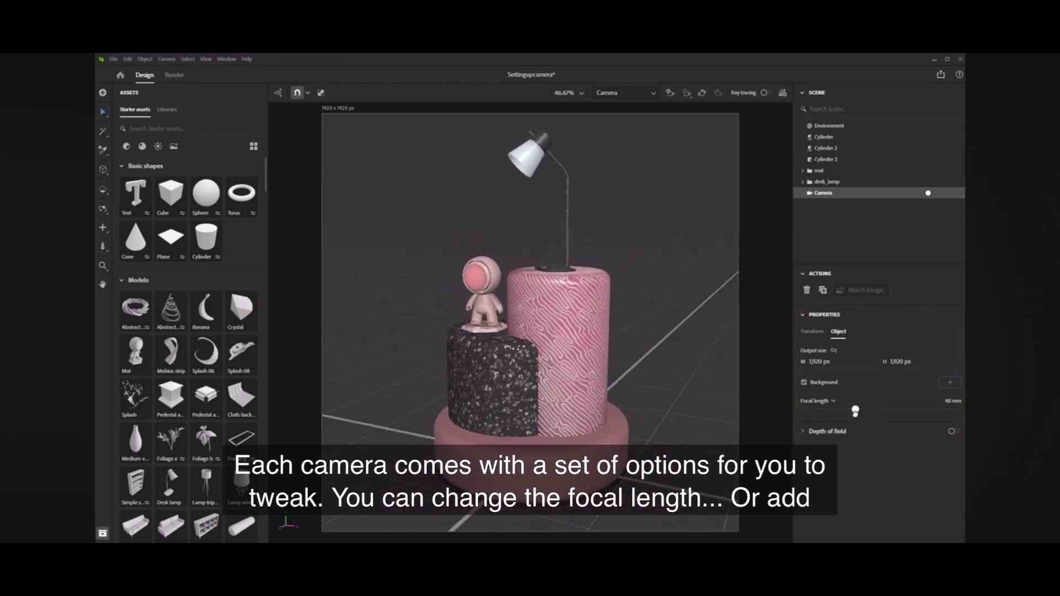
click(954, 432)
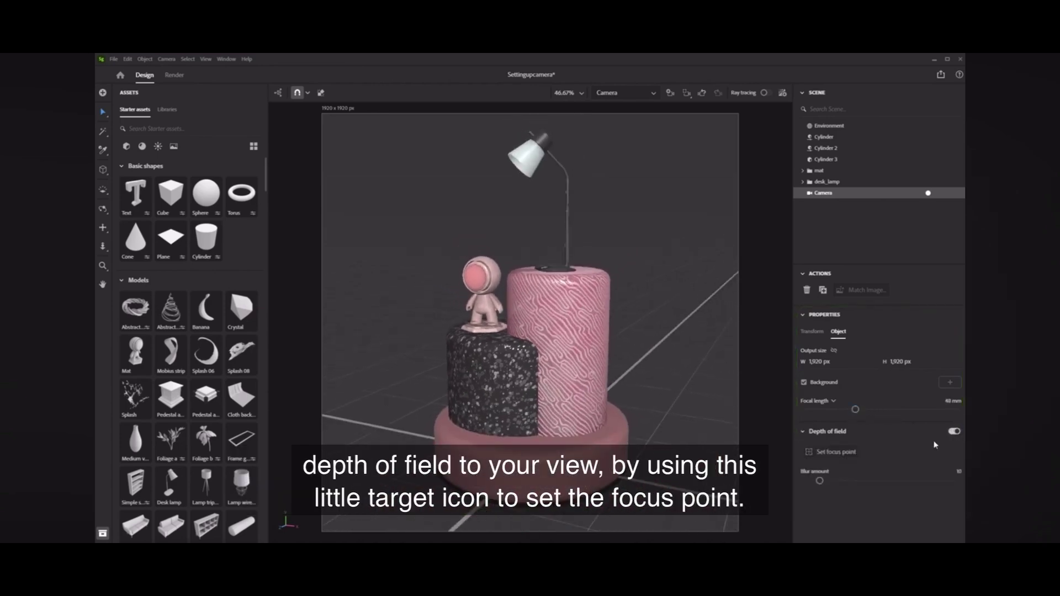
click(838, 453)
click(478, 278)
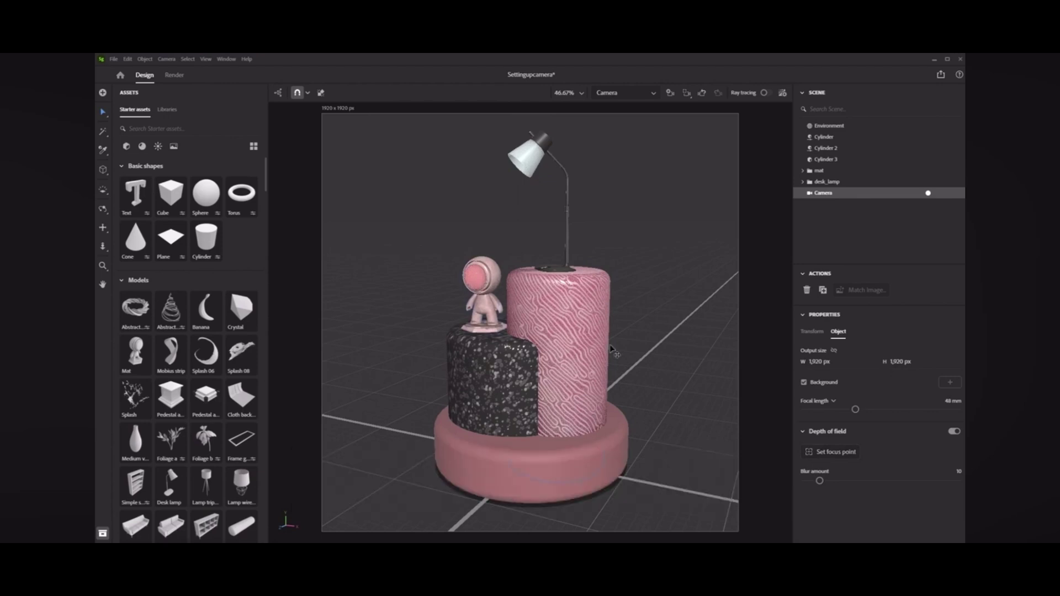
drag(819, 481, 851, 482)
click(767, 94)
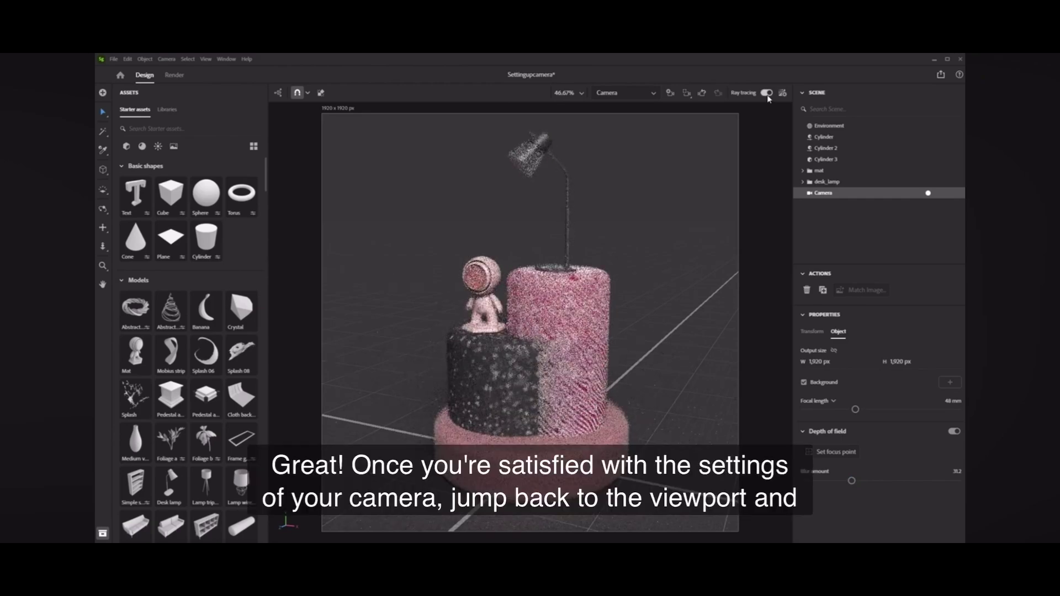
click(767, 93)
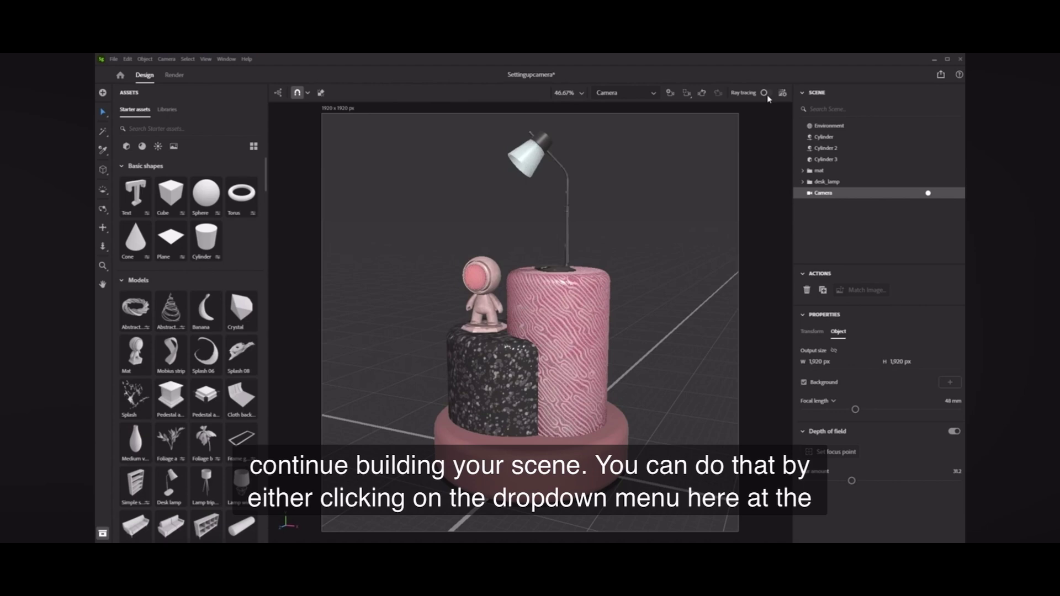
click(629, 94)
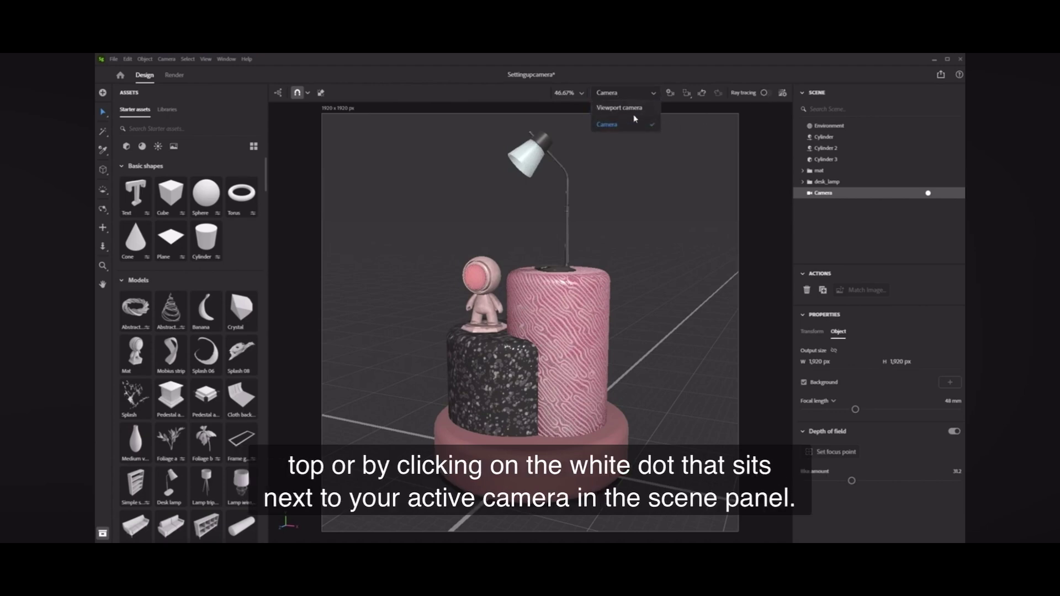
click(656, 94)
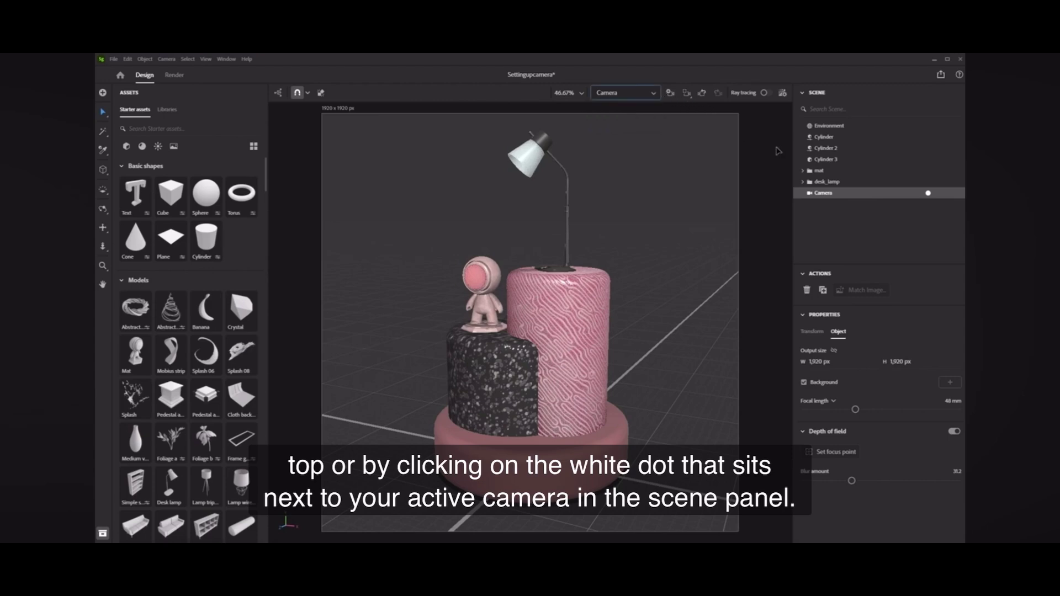
click(928, 194)
click(928, 193)
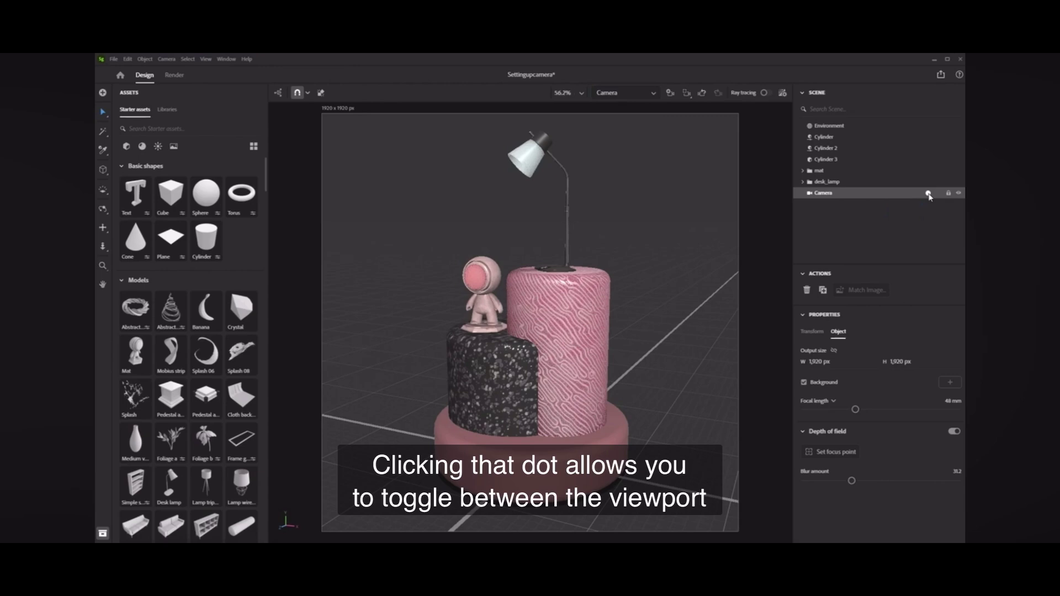
click(928, 194)
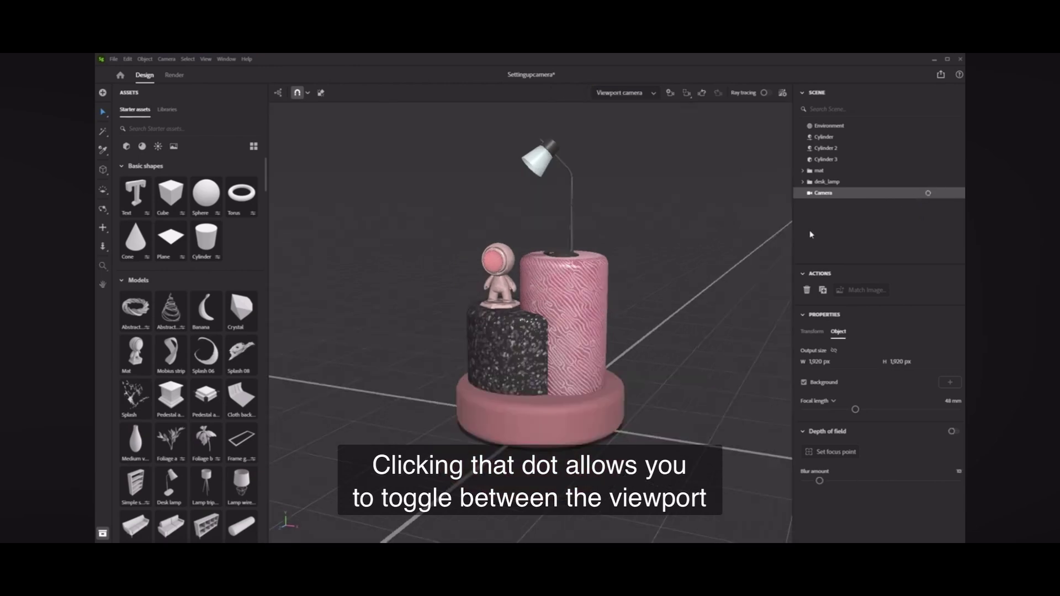
click(928, 194)
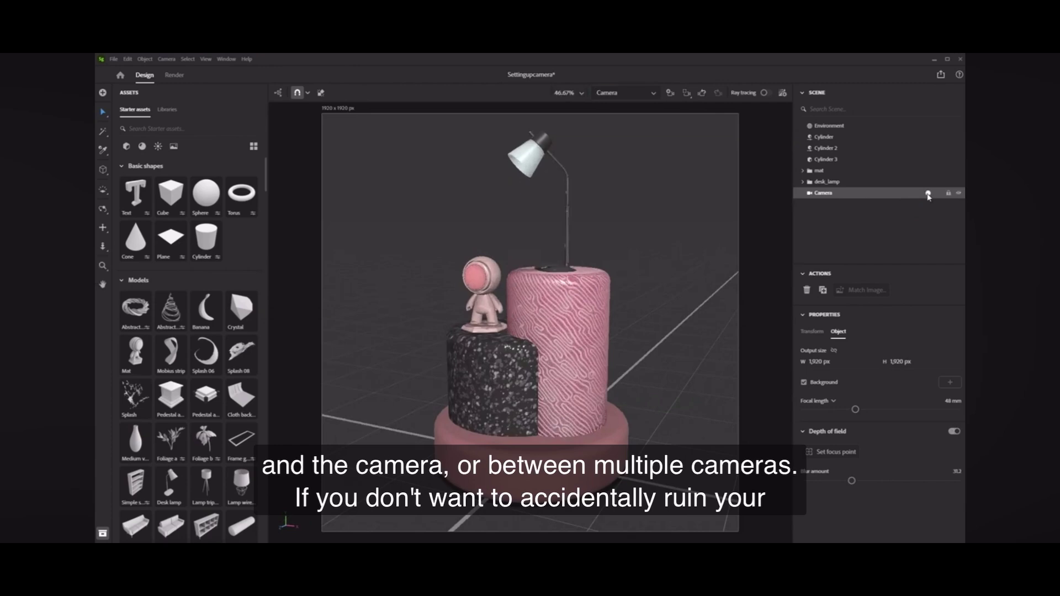
click(929, 194)
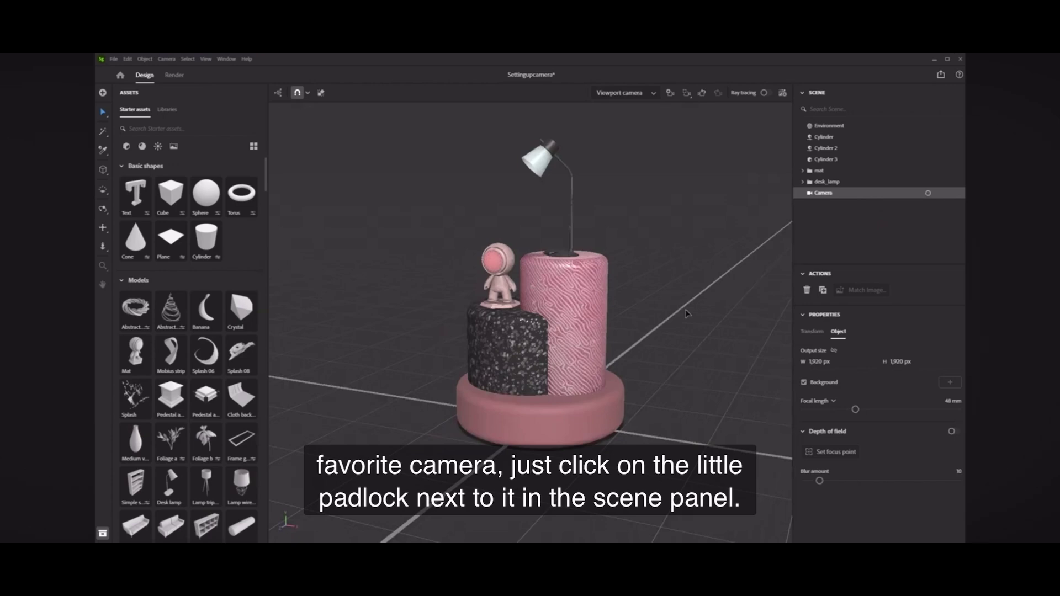
- Lock the Camera in place with its padlock, then unlock it again
scroll(687, 314, down, 3)
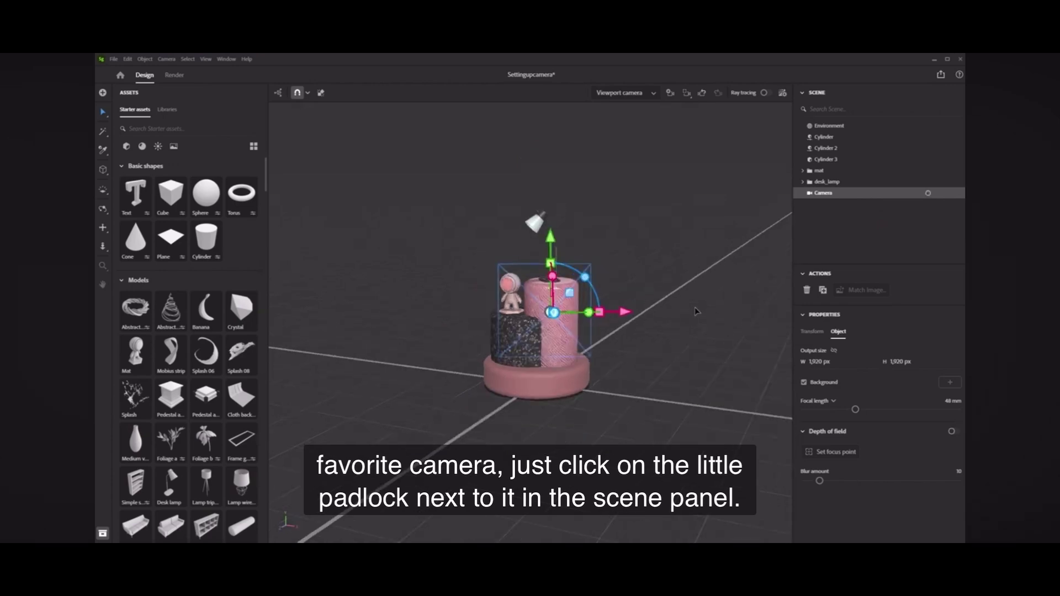
mouse_move(944, 196)
click(950, 193)
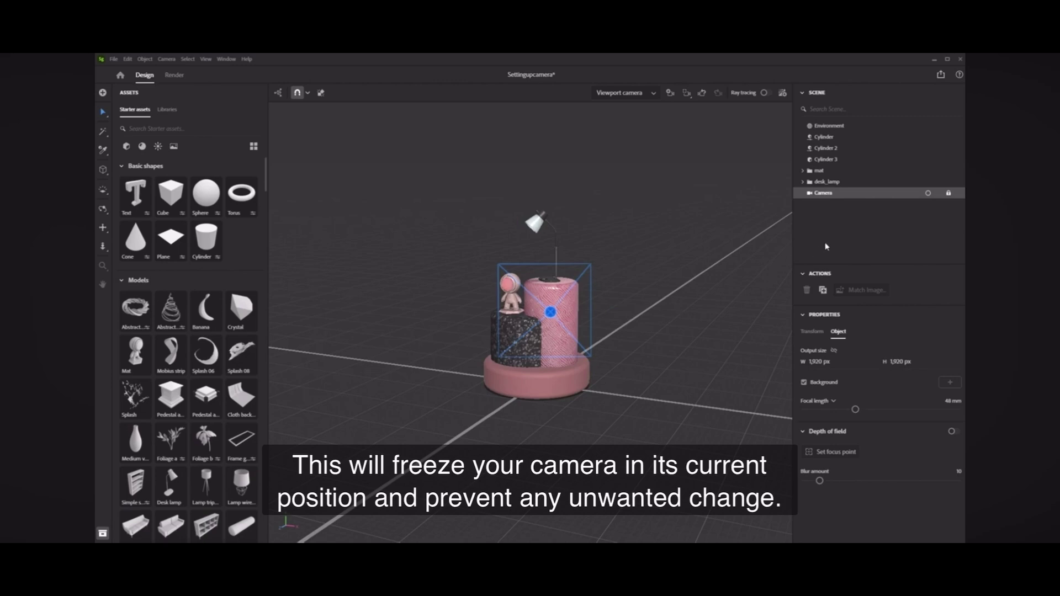
click(949, 194)
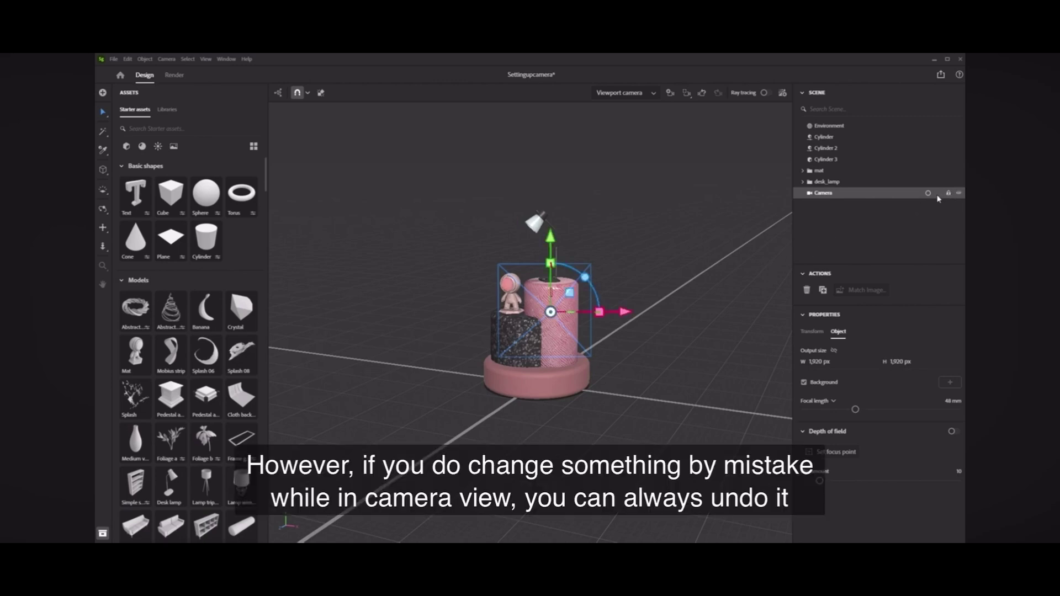
- Look through the Camera, orbit it, then restore its saved framing with reset and Home
click(929, 194)
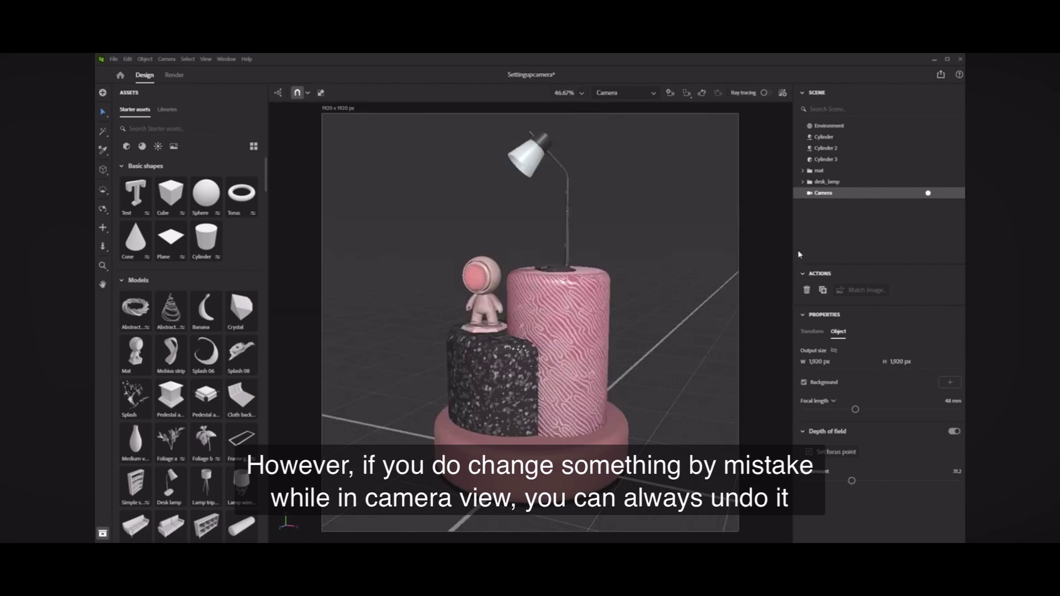
alt+drag(642, 386, 668, 307)
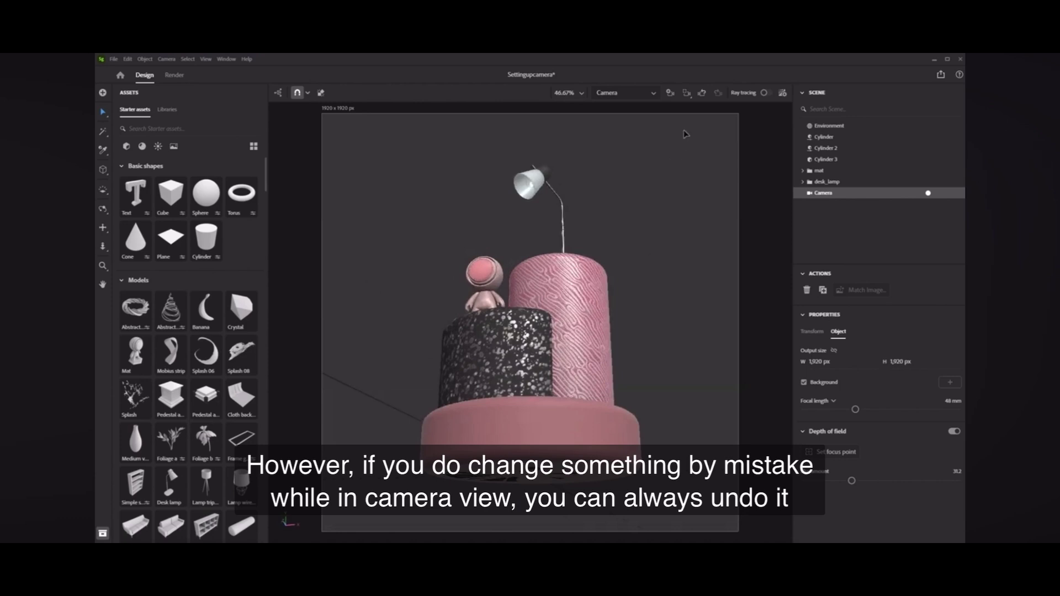
click(702, 95)
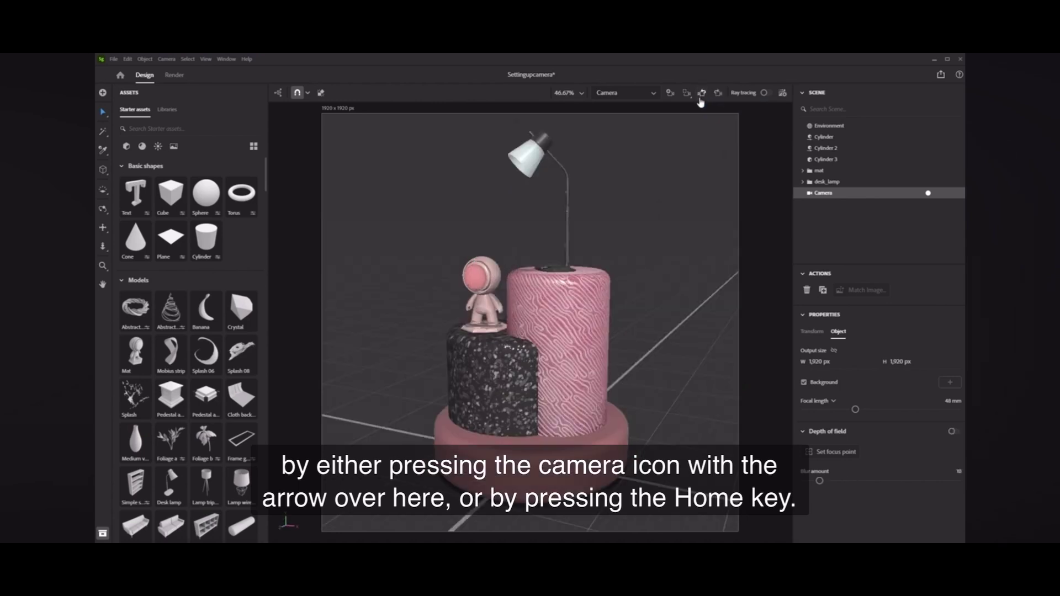
key(Home)
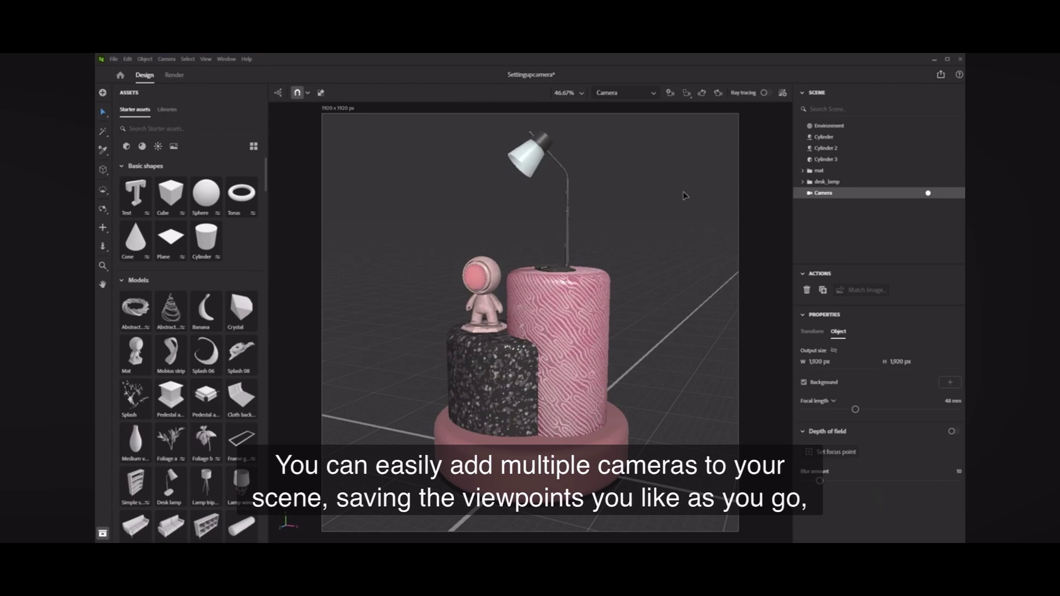
- Save two new orbit angles on the cake as Camera 2 and Camera 3
mouse_move(929, 194)
click(671, 93)
right_drag(681, 249, 660, 221)
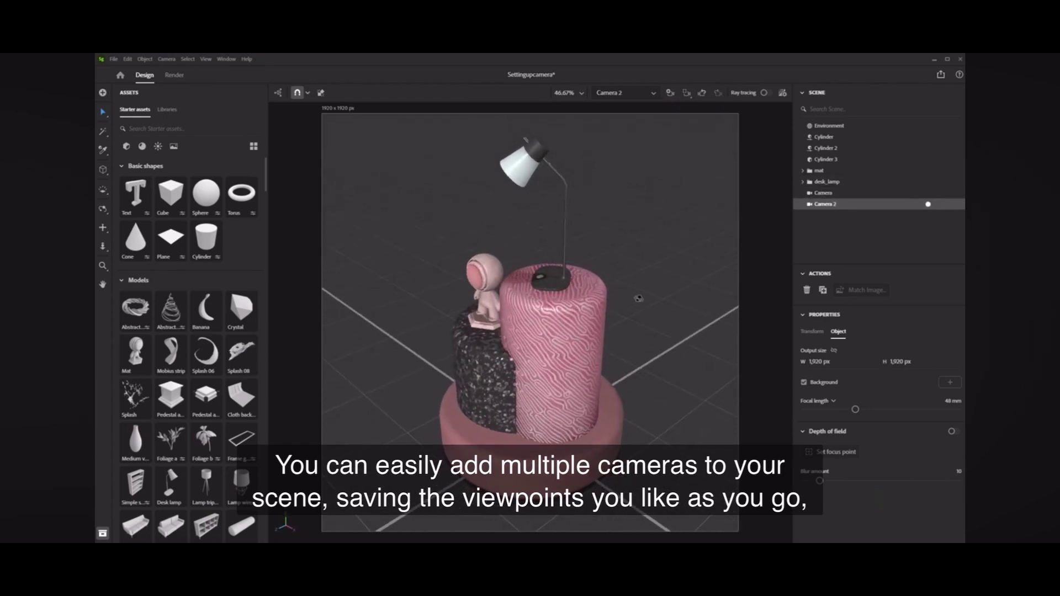
right_drag(634, 298, 675, 266)
click(671, 93)
- Adjust Camera 3's angle and set its output height to 1080 px
right_drag(634, 331, 708, 322)
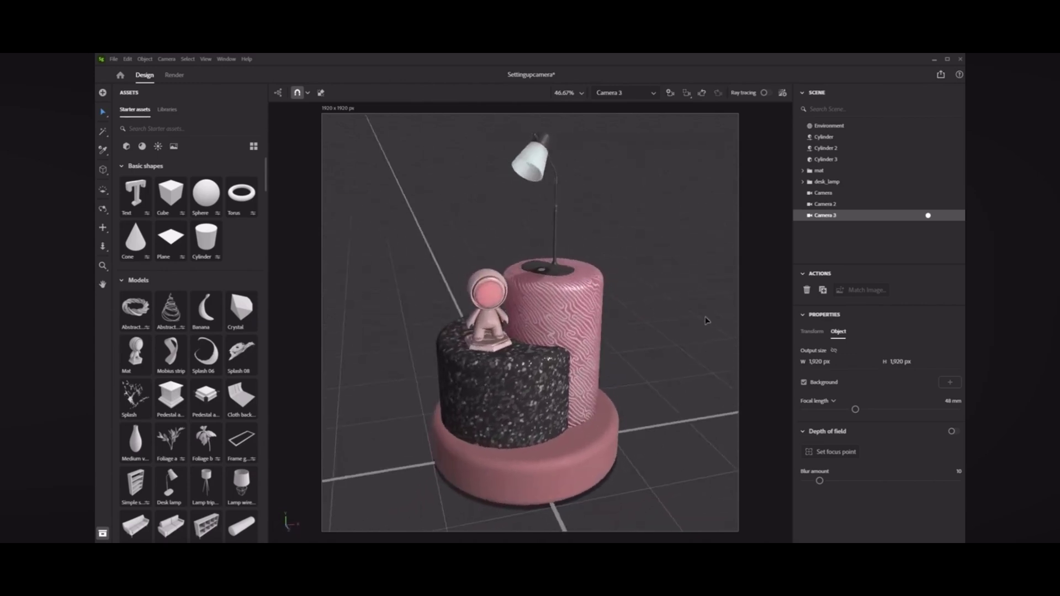
double_click(894, 361)
text(1080)
key(Return)
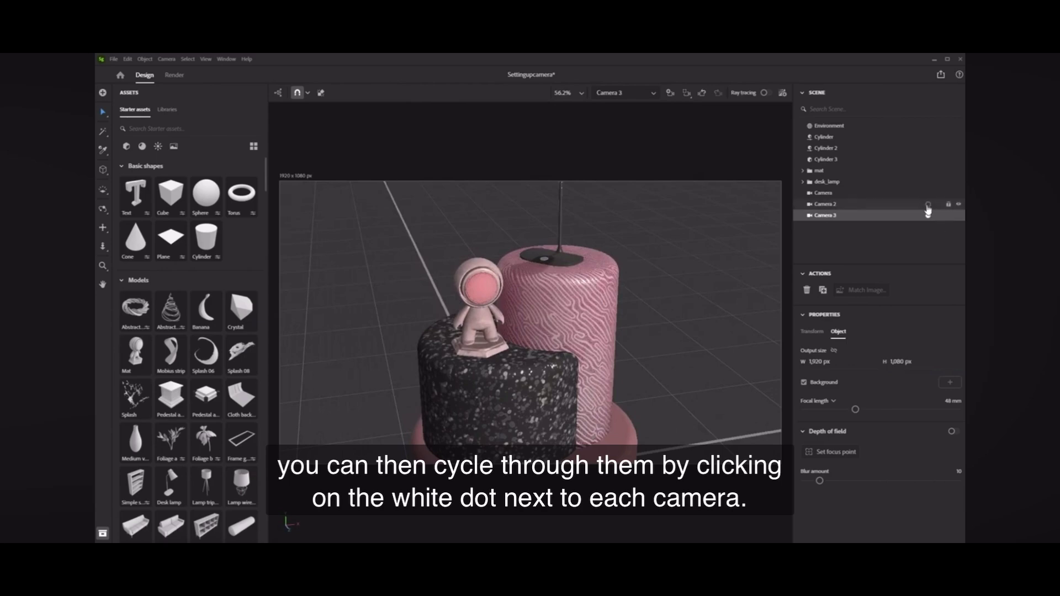
- Look through Camera 2 and Camera, then return to the free viewport and select the Environment
click(928, 204)
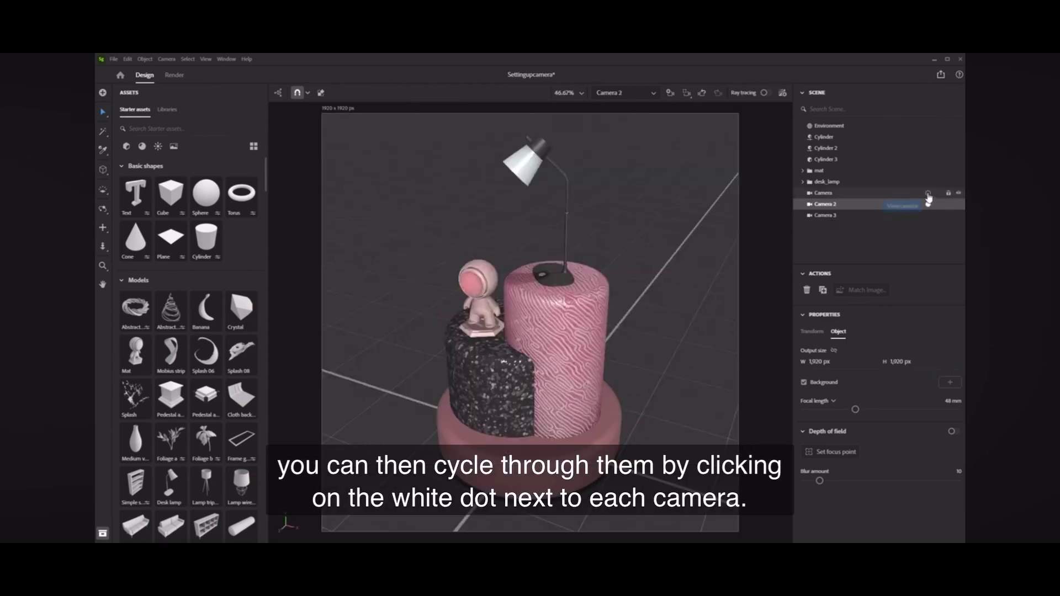
click(928, 194)
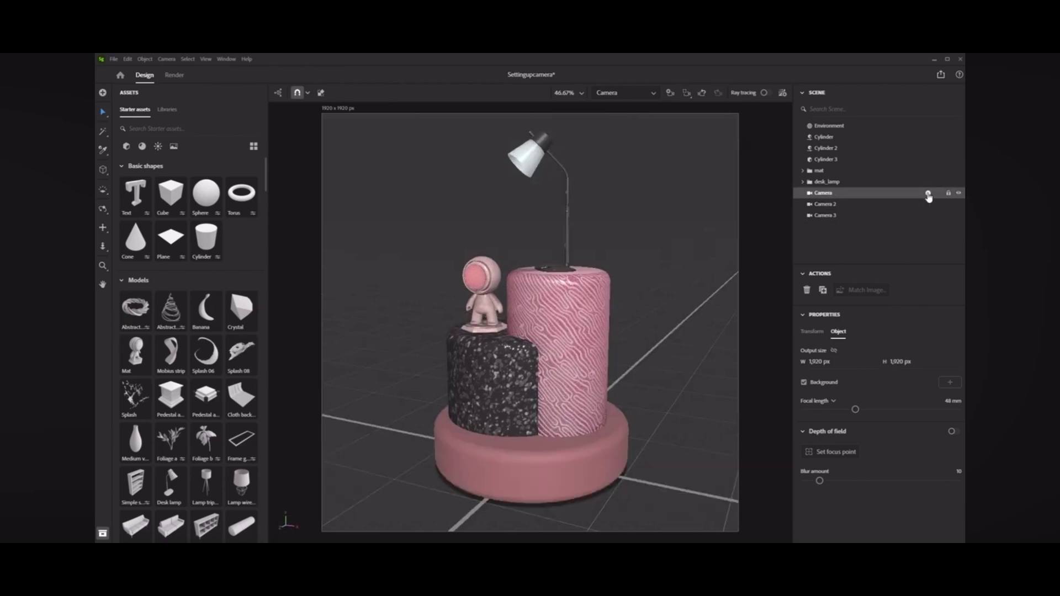
click(929, 194)
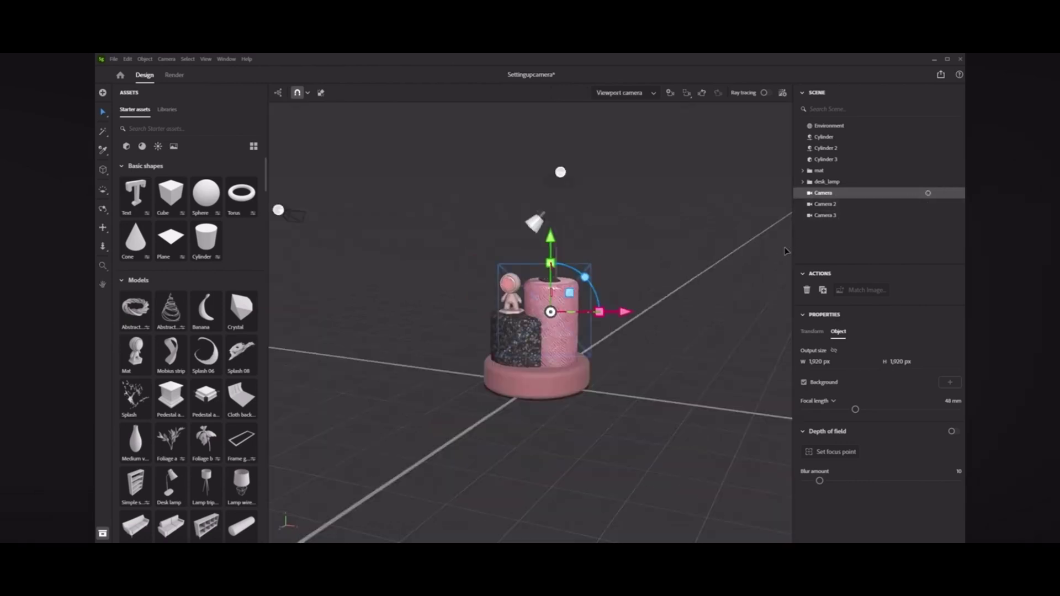
click(748, 305)
middle_drag(731, 319, 708, 331)
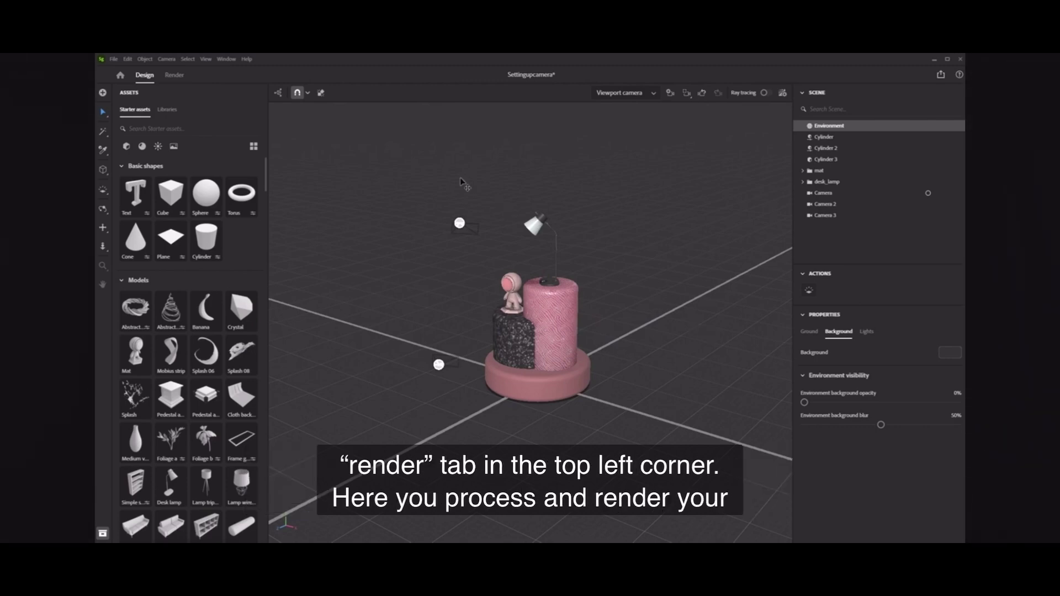
- In the Render tab, leave Override camera size off and check only Camera (1920 x 1920)
click(177, 77)
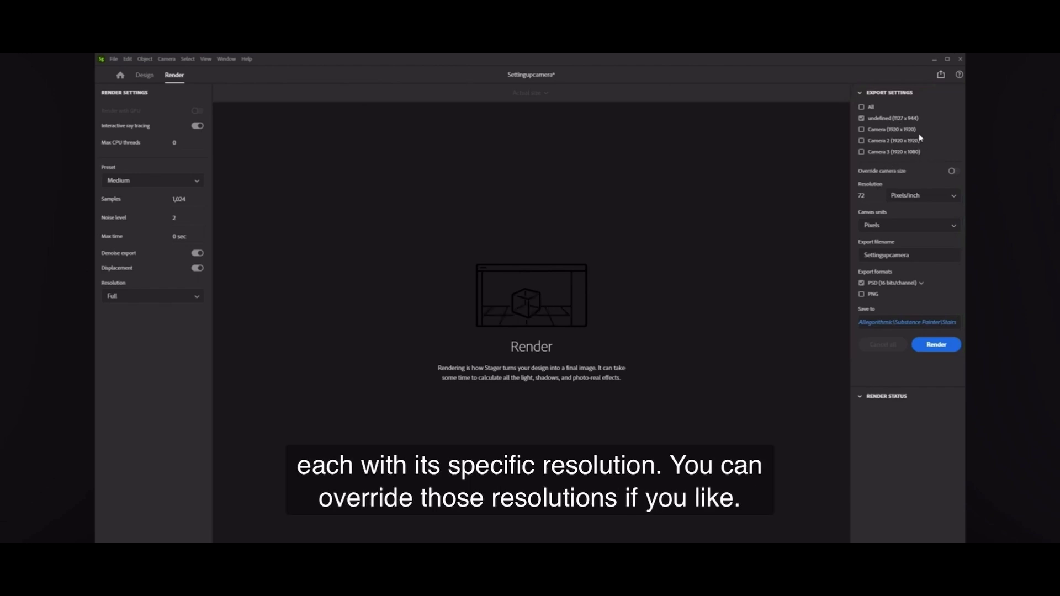
click(953, 172)
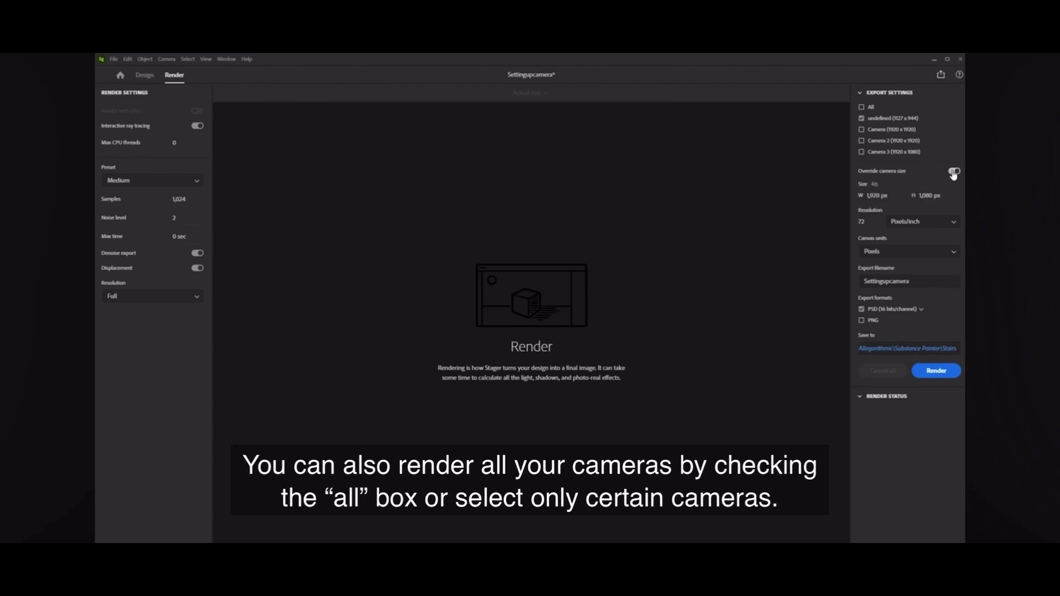
click(954, 173)
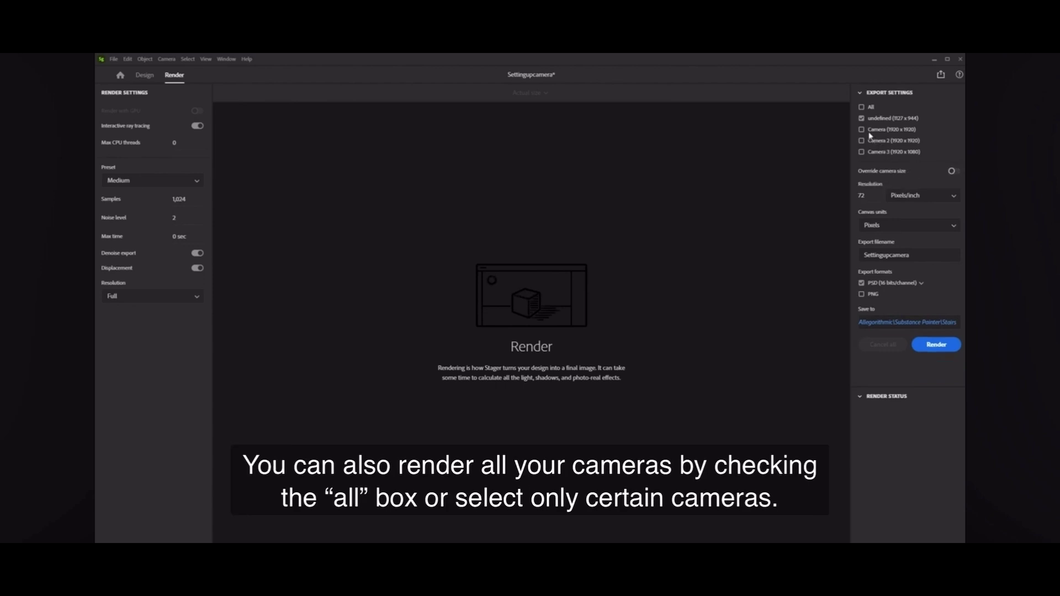
click(862, 109)
click(862, 107)
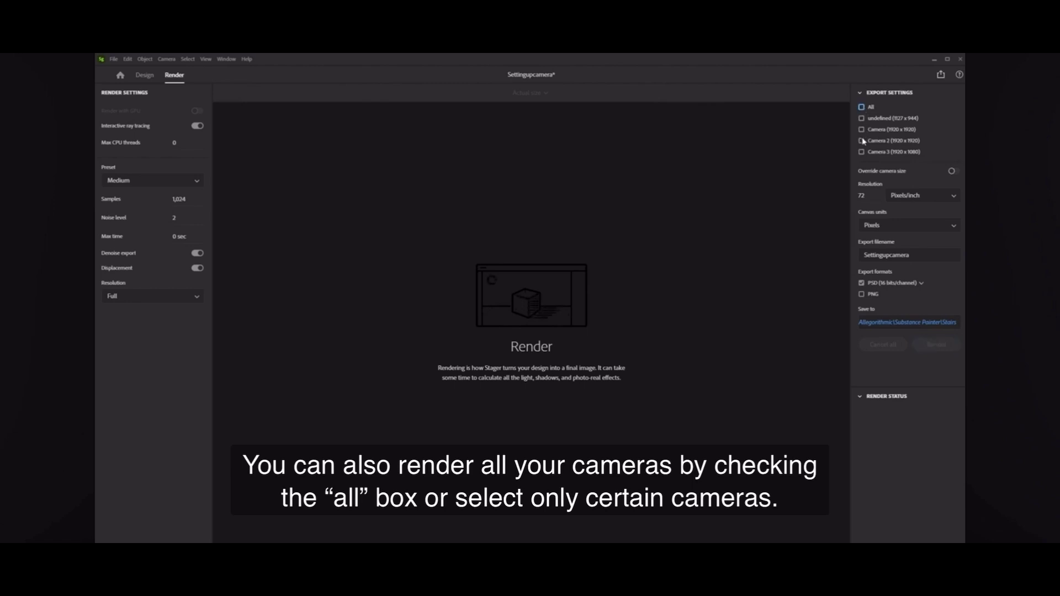
click(863, 134)
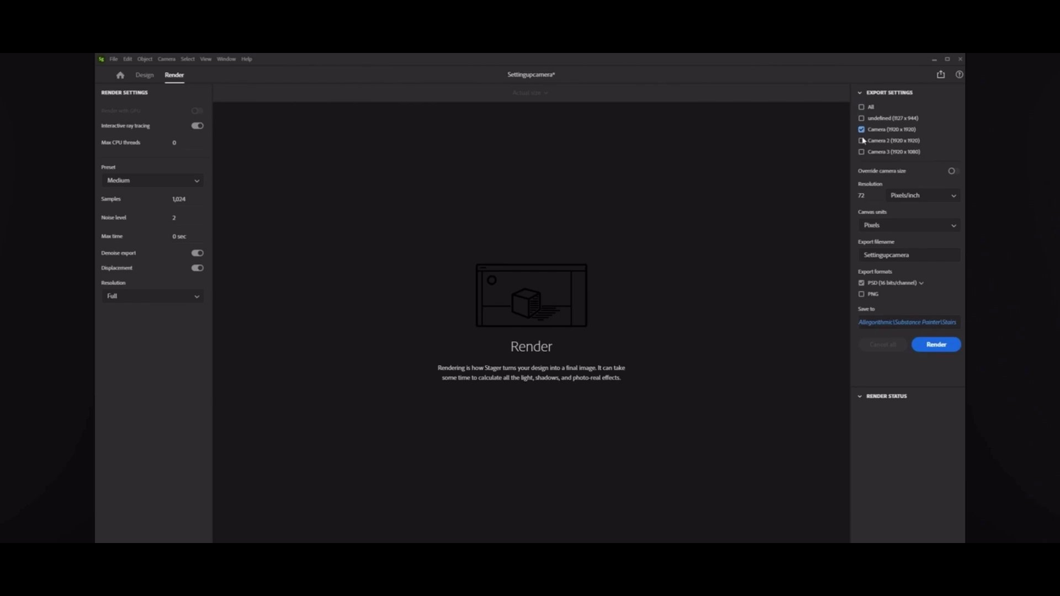